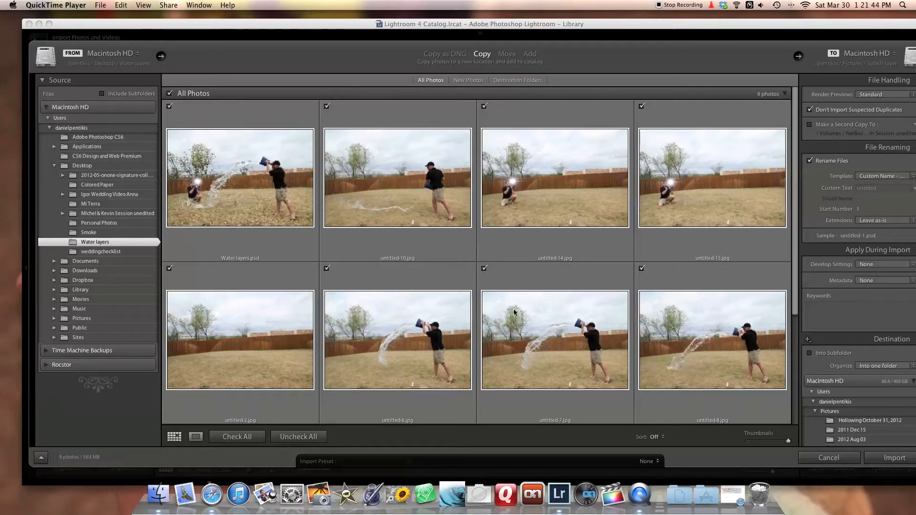
Preview Water layers.psd at full size, uncheck the other photos and import only that file.
double_click(284, 202)
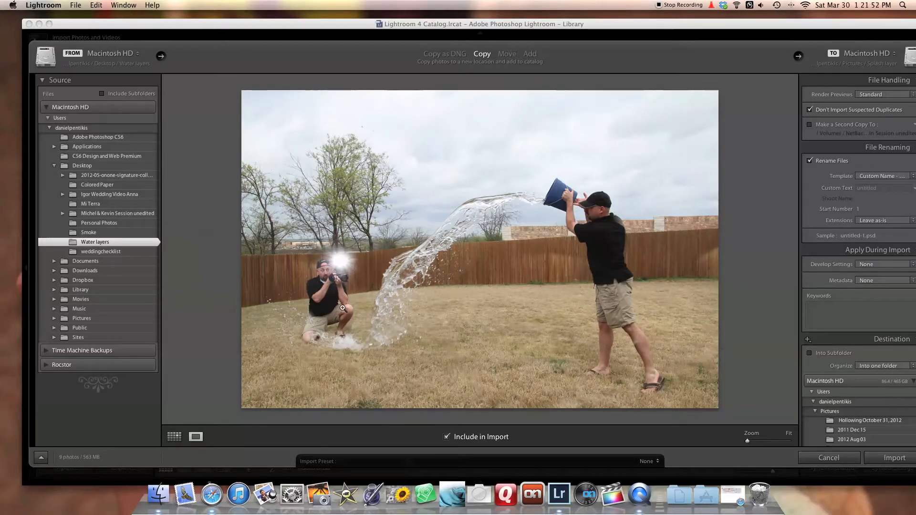
key(g)
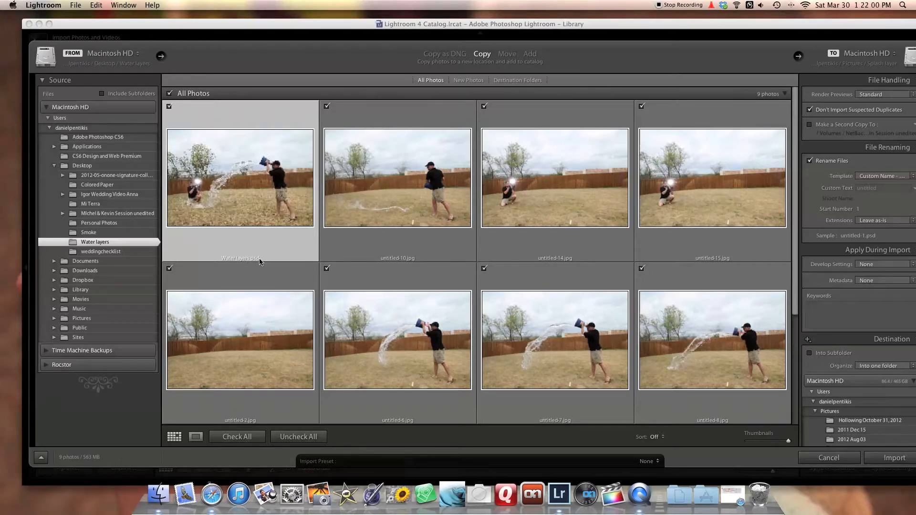
double_click(257, 186)
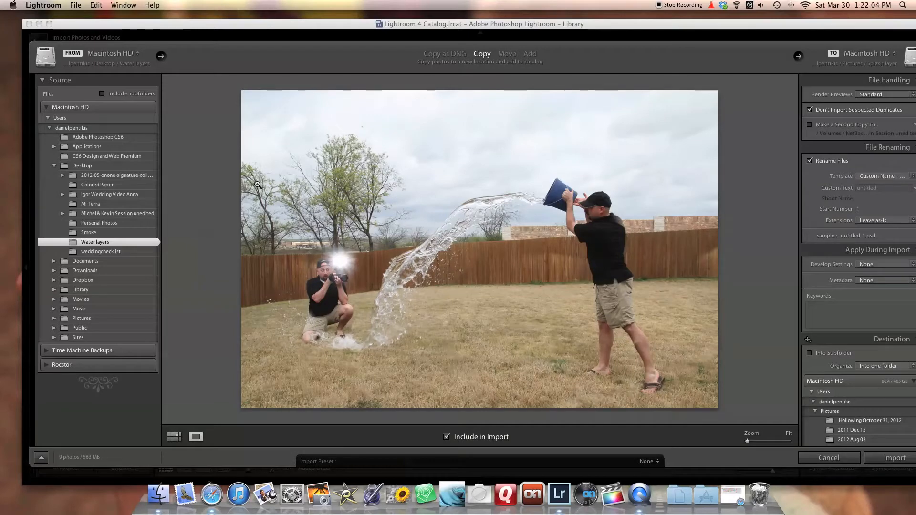
key(g)
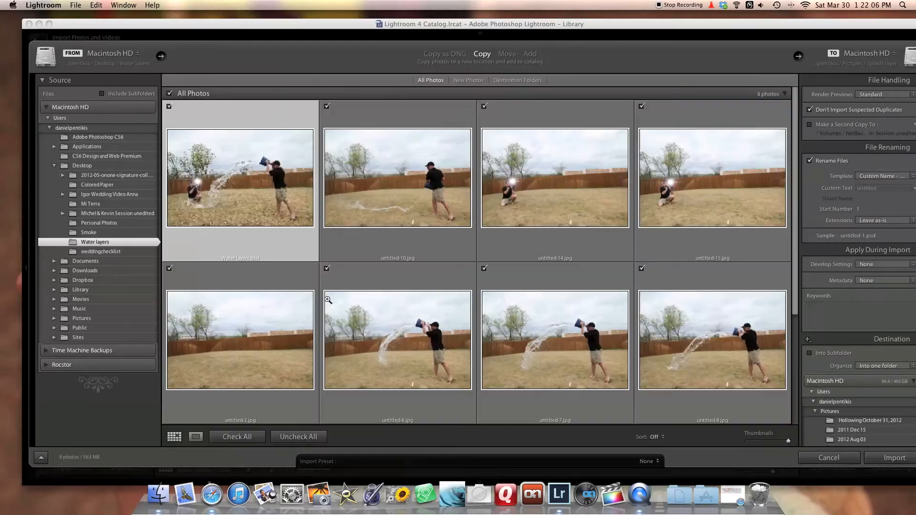
click(241, 441)
click(169, 93)
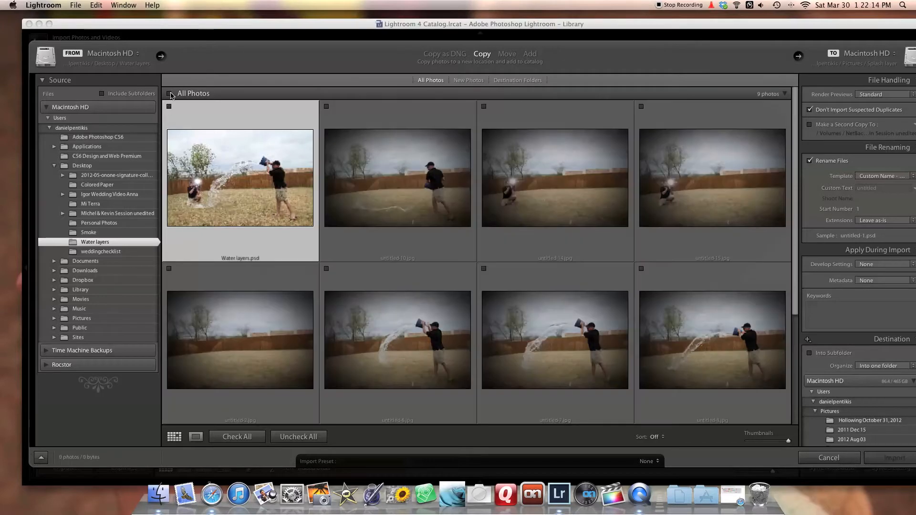
click(169, 107)
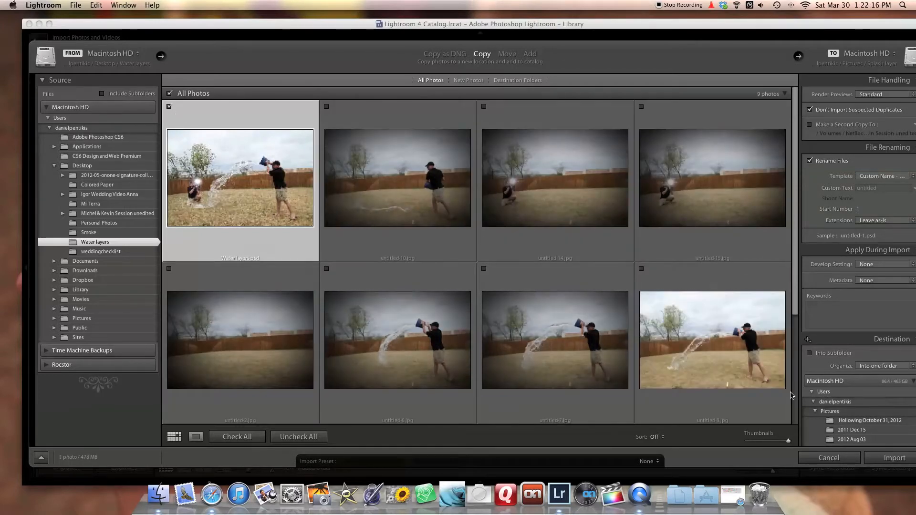
key(Return)
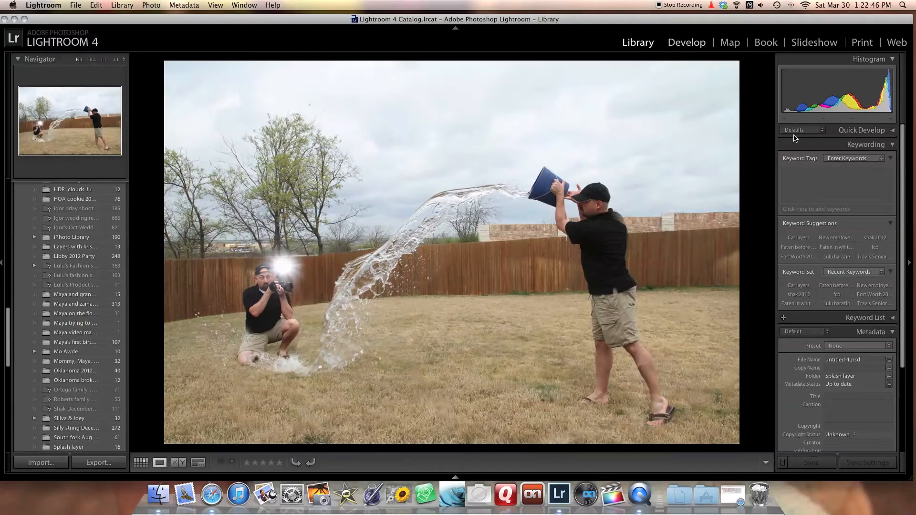
In the Develop module, set Clarity to +43 and Blacks to -30, and apply the Strong Contrast point curve.
key(d)
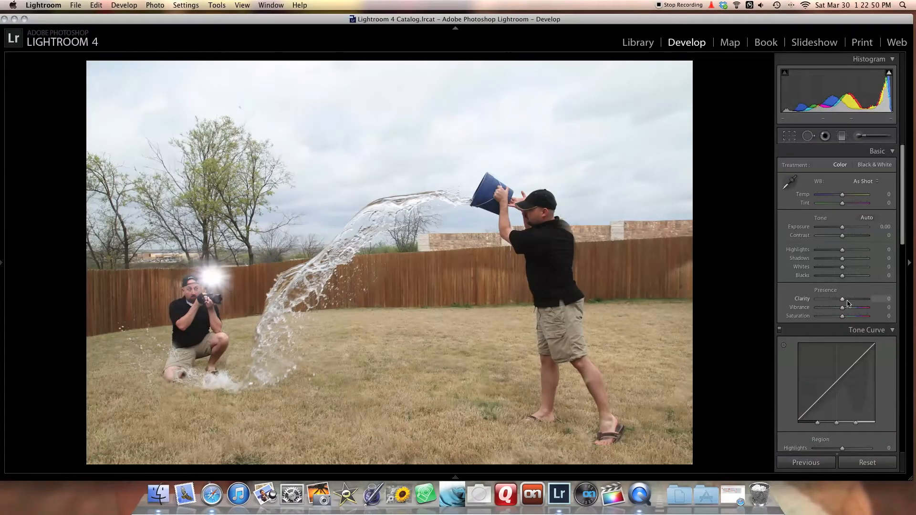
drag(842, 300, 854, 299)
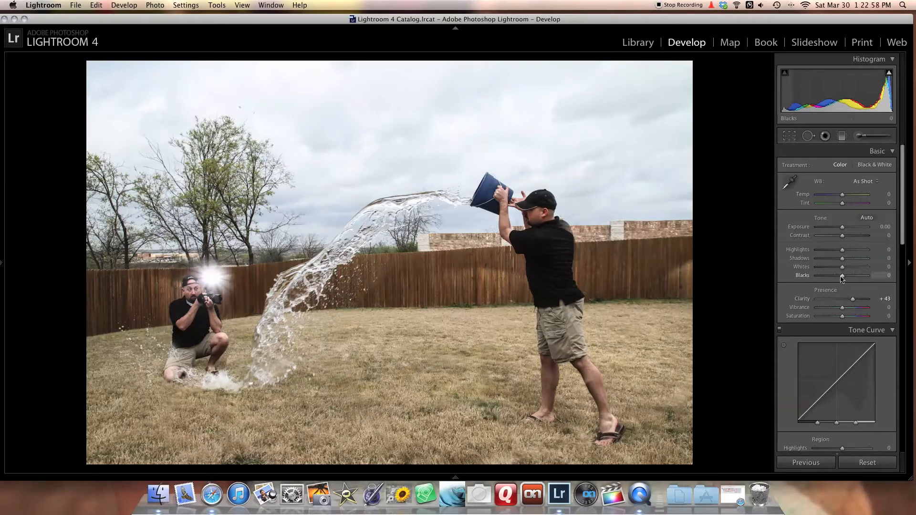
drag(839, 279, 834, 280)
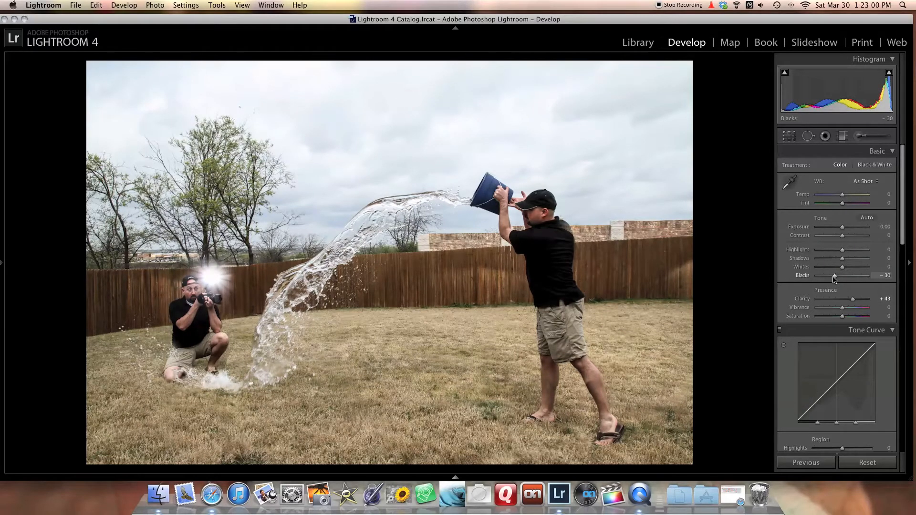
scroll(780, 268, down, 3)
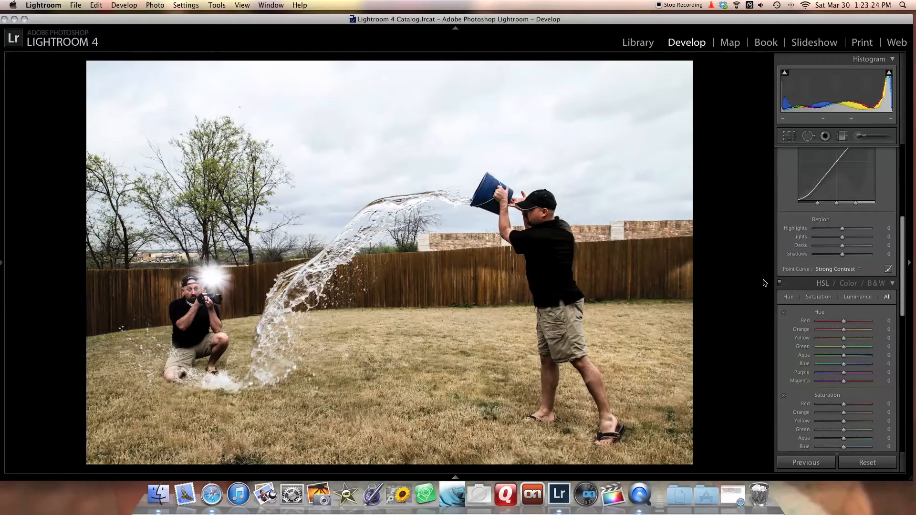
Cover the ghosting behind the standing man's shoulder with Spot Removal in Clone mode, size 52, opacity 100.
click(574, 248)
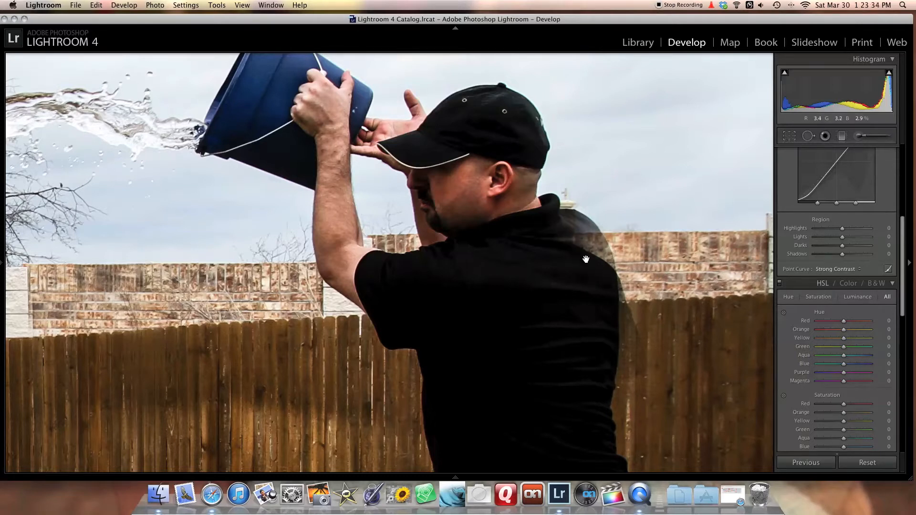
key(k)
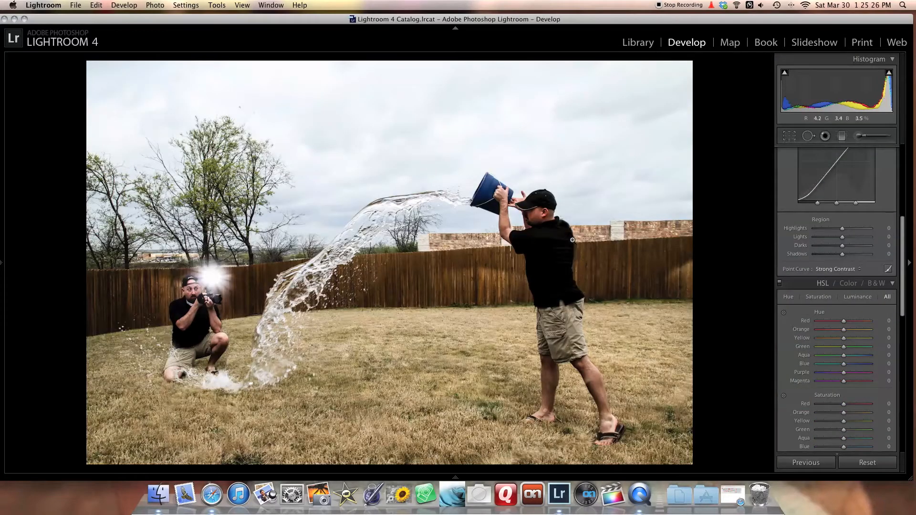
click(570, 233)
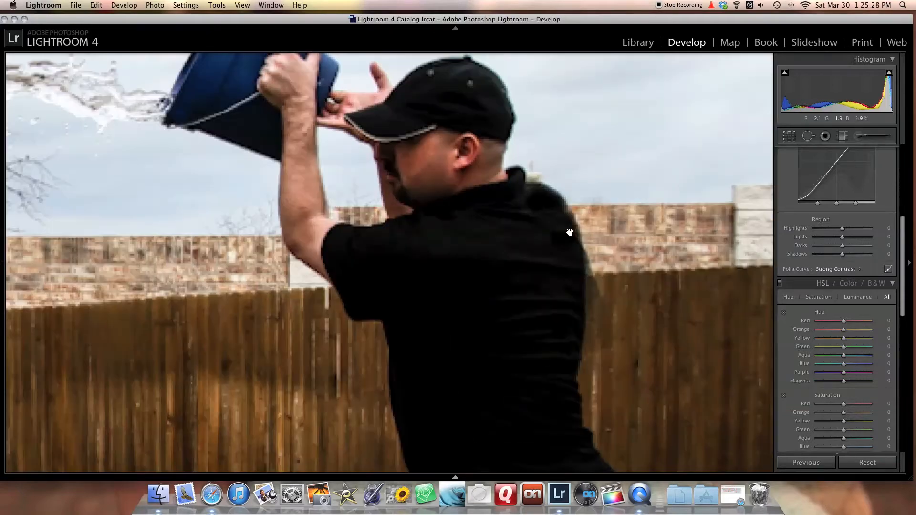
key(q)
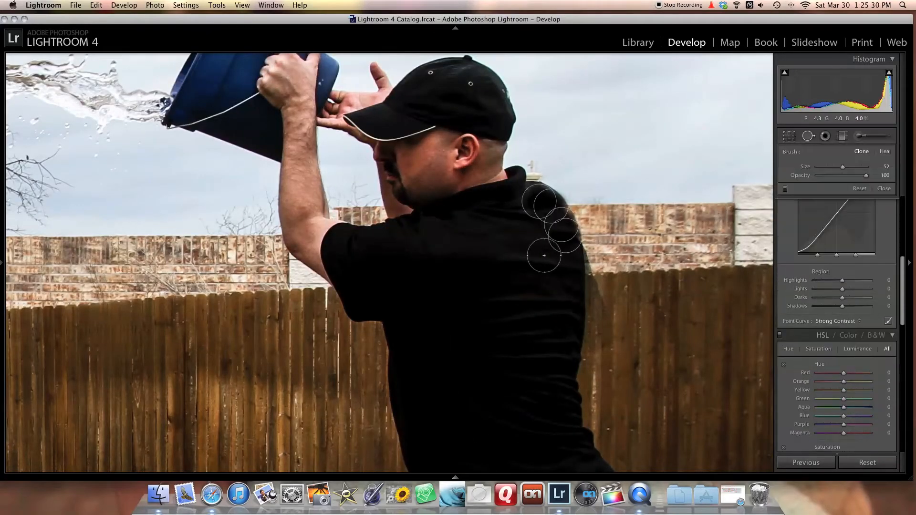
key(q)
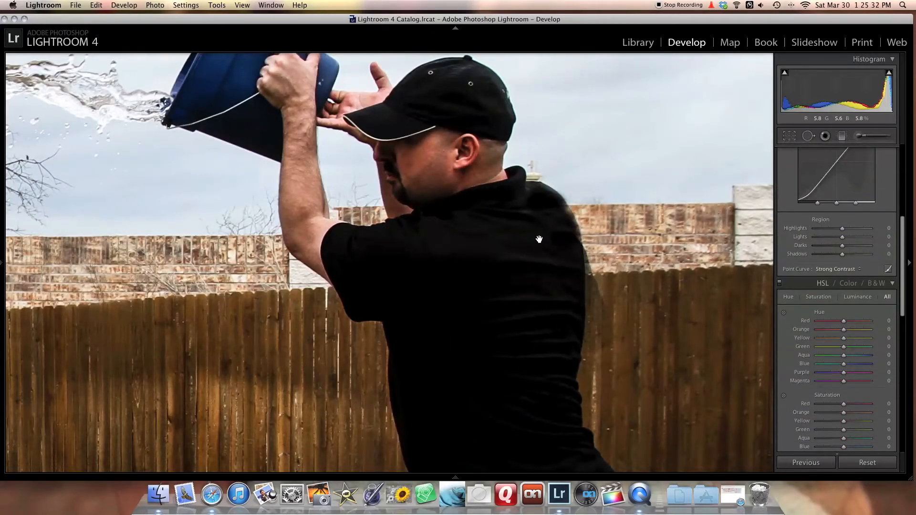
click(539, 239)
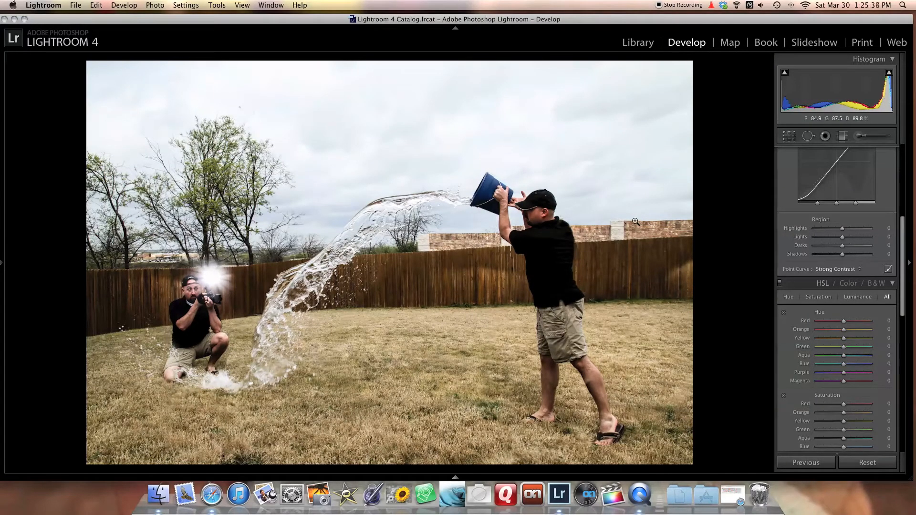
Set the sharpening Amount to 97.
scroll(791, 264, down, 3)
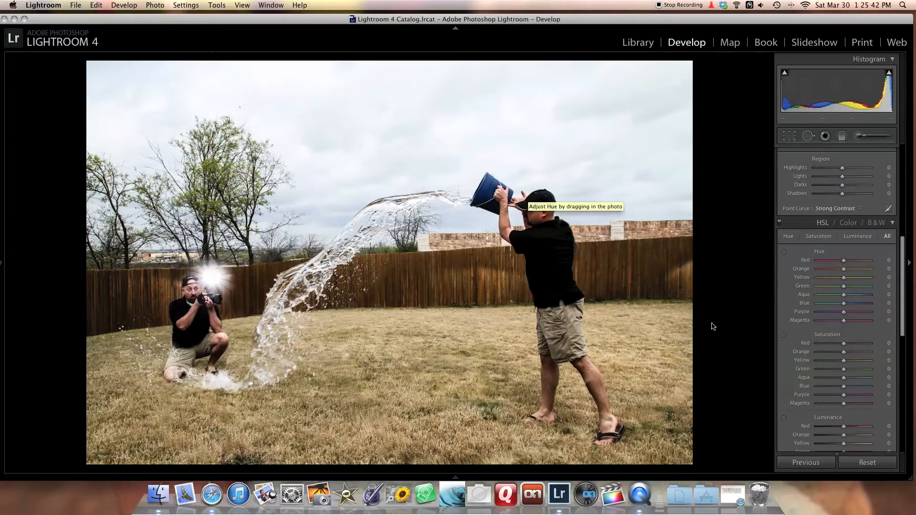
scroll(806, 334, down, 8)
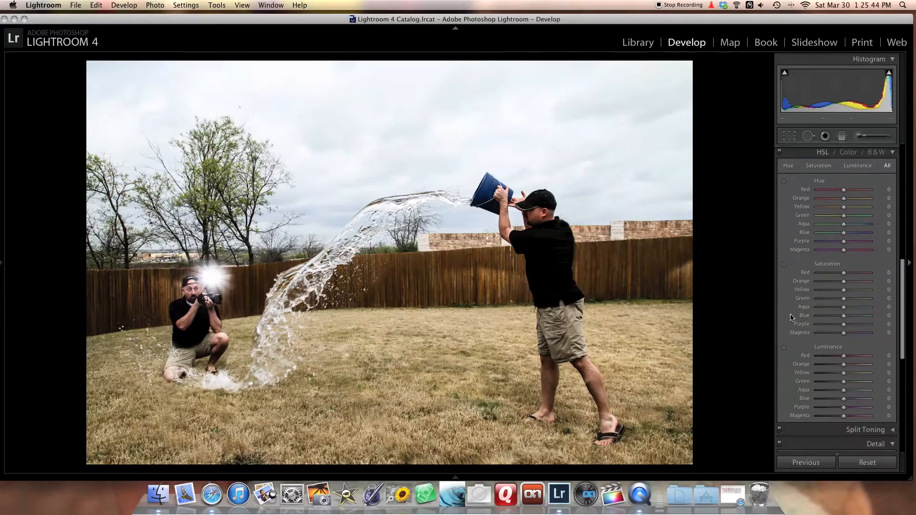
drag(827, 384, 846, 380)
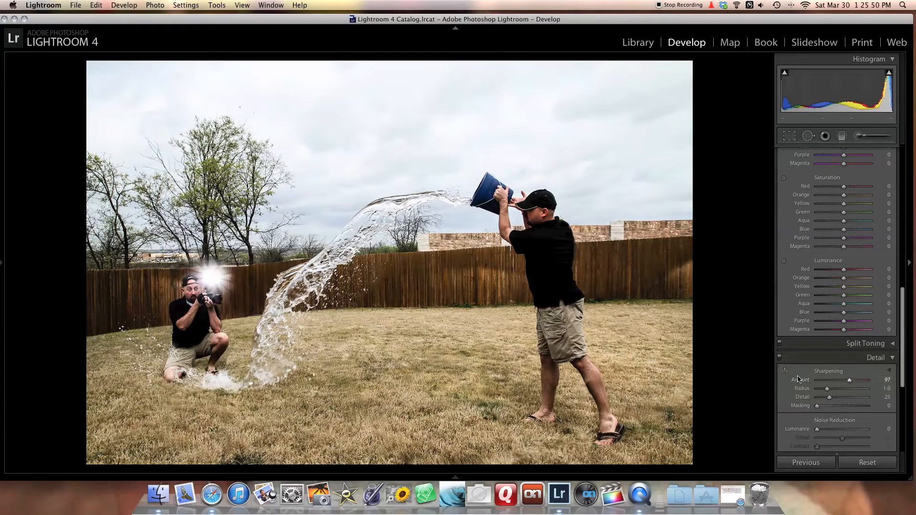
Boost the sky's color with the targeted Saturation adjustment, bringing Aqua to +10 and Blue to +33.
scroll(803, 362, up, 3)
scroll(803, 361, up, 4)
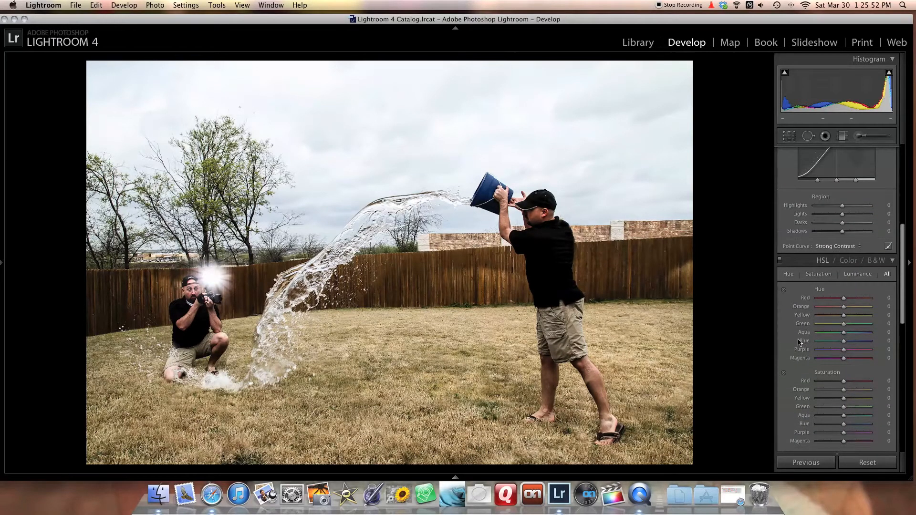
click(784, 374)
drag(319, 223, 319, 172)
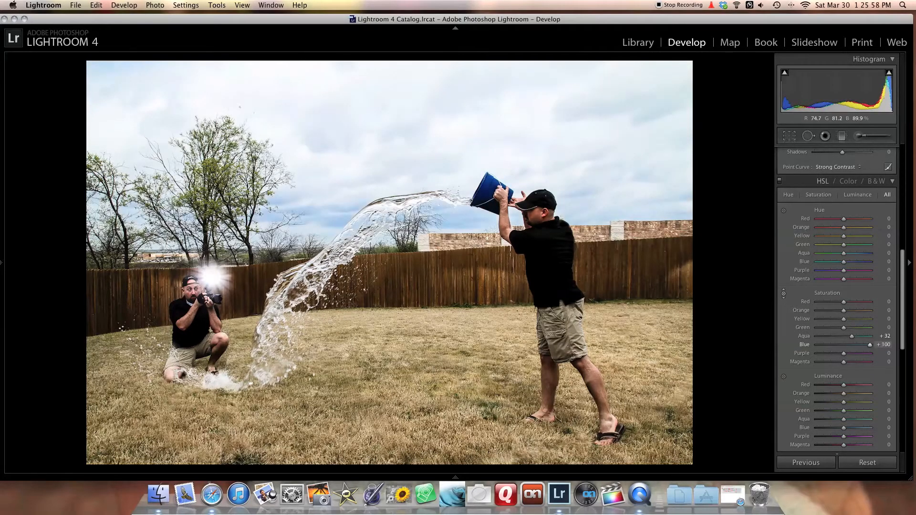
drag(322, 220, 322, 221)
drag(319, 186, 319, 204)
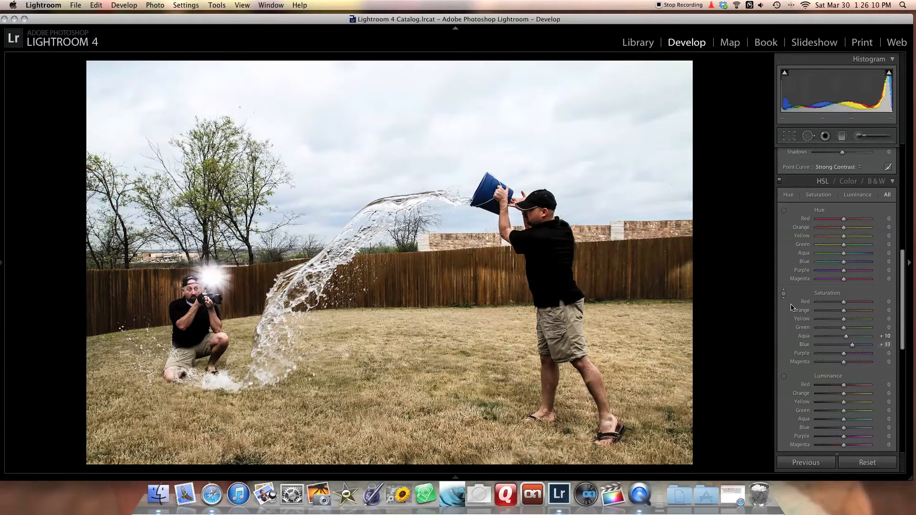
Set Vibrance to +16 and Saturation to +10 for the whole photo.
scroll(791, 340, up, 10)
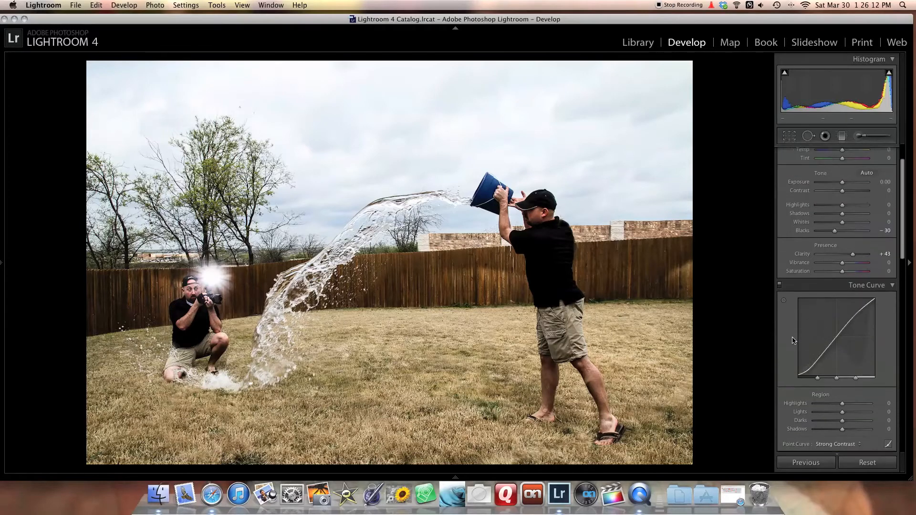
drag(843, 281, 847, 281)
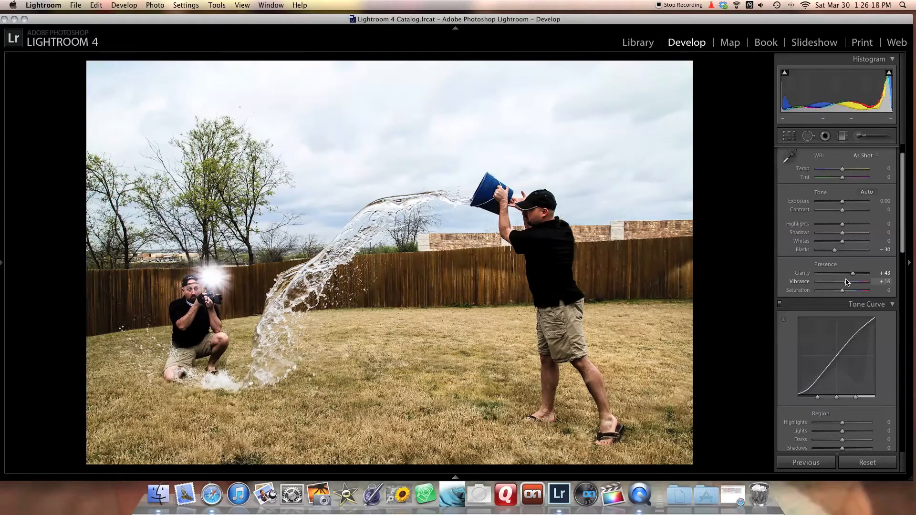
drag(842, 291, 844, 291)
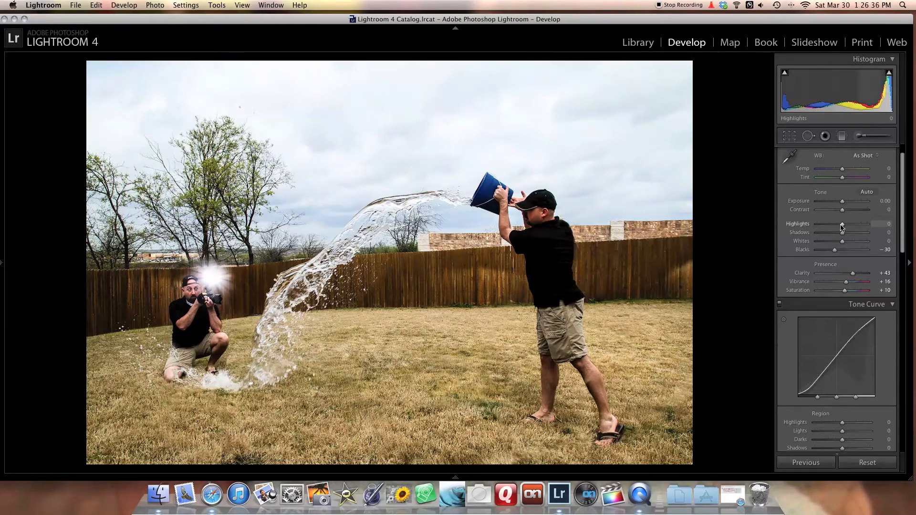
drag(836, 225, 842, 226)
scroll(796, 253, down, 5)
scroll(796, 253, down, 10)
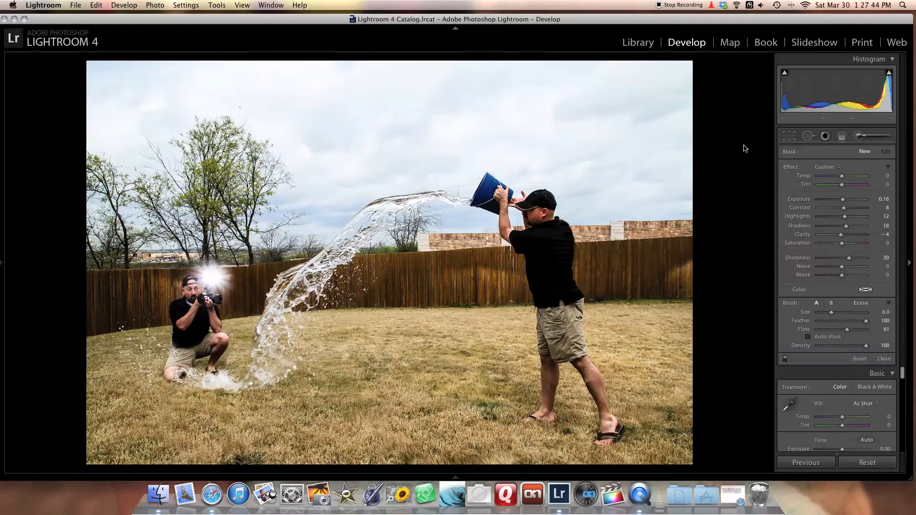
Export the photo from the Library to the Desktop as an sRGB JPEG at quality 100 with the white photography watermark enabled.
click(639, 42)
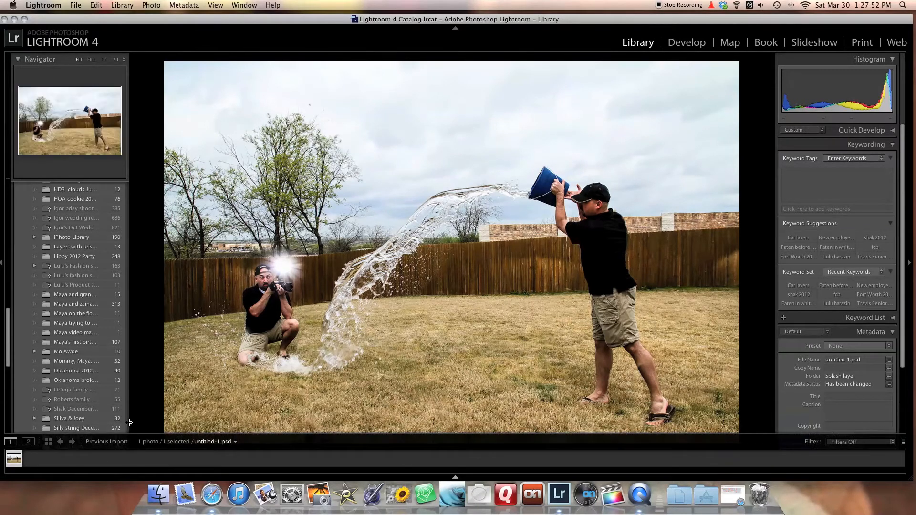
click(97, 464)
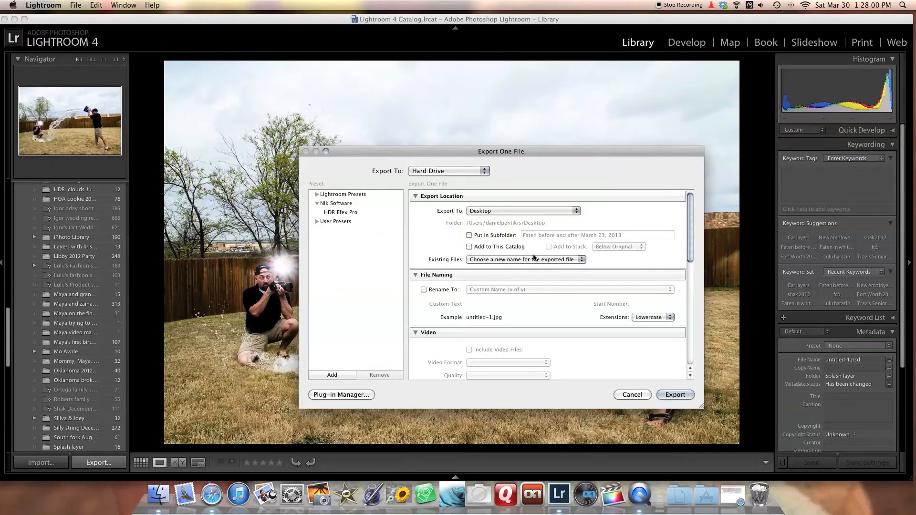
scroll(542, 286, down, 10)
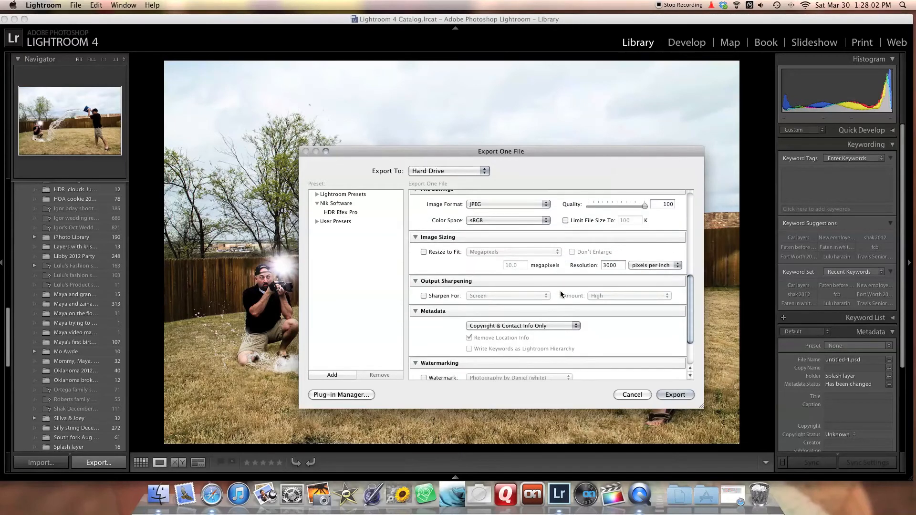
scroll(562, 288, up, 3)
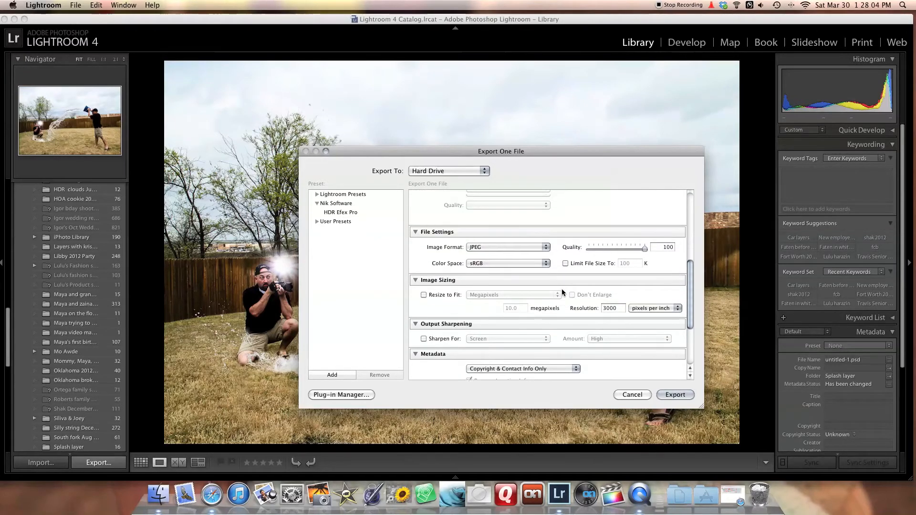
scroll(562, 288, up, 8)
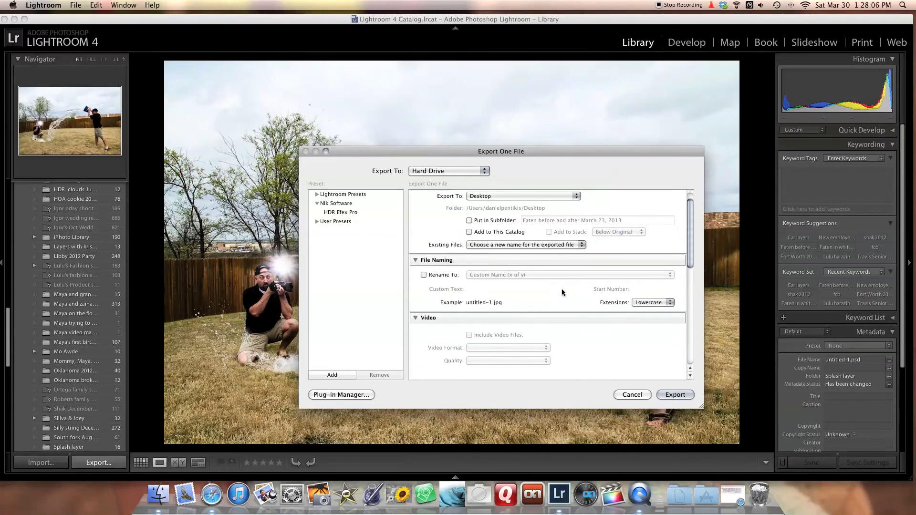
scroll(562, 288, down, 8)
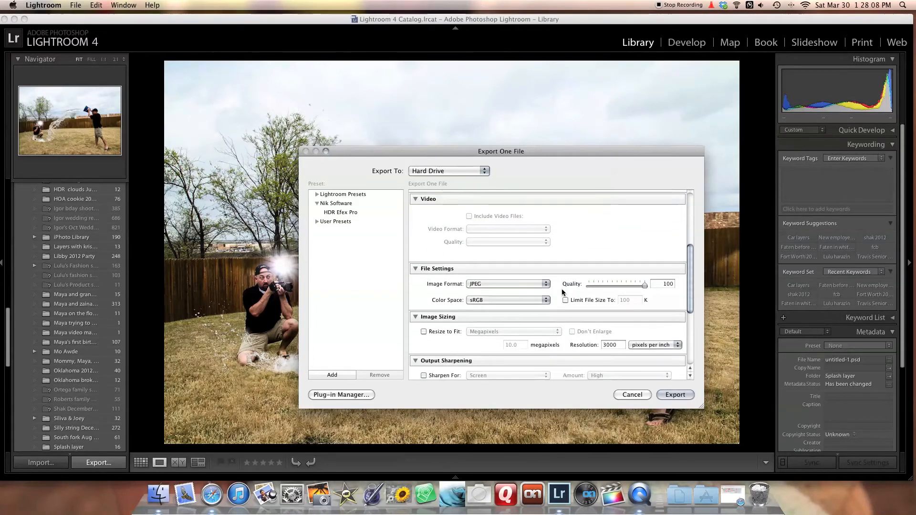
scroll(562, 288, down, 3)
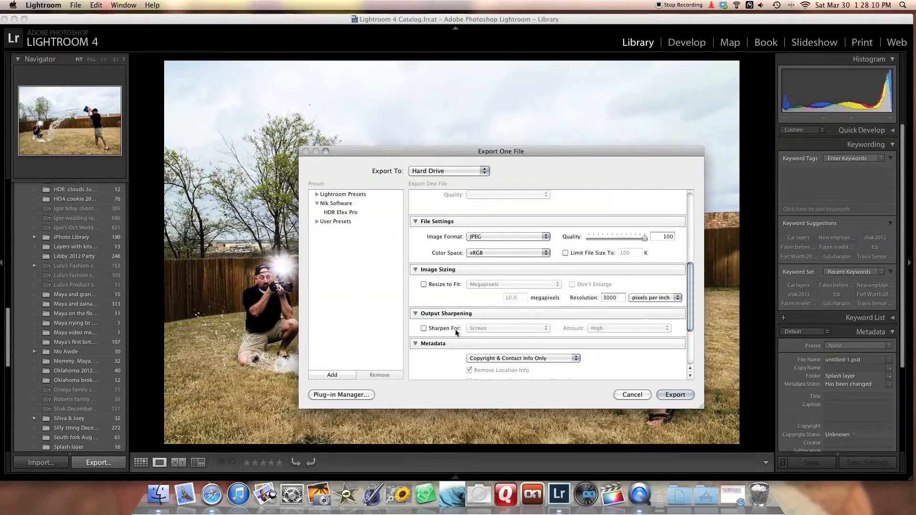
scroll(453, 330, down, 5)
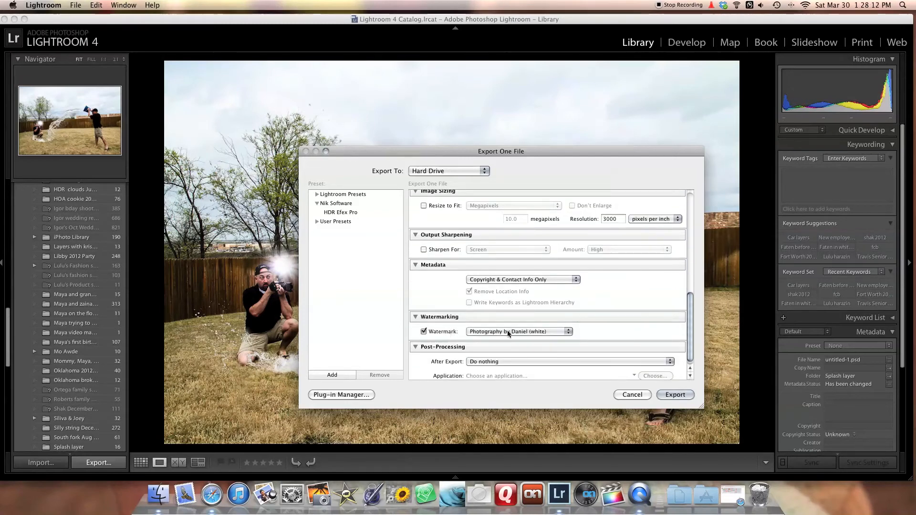
click(674, 394)
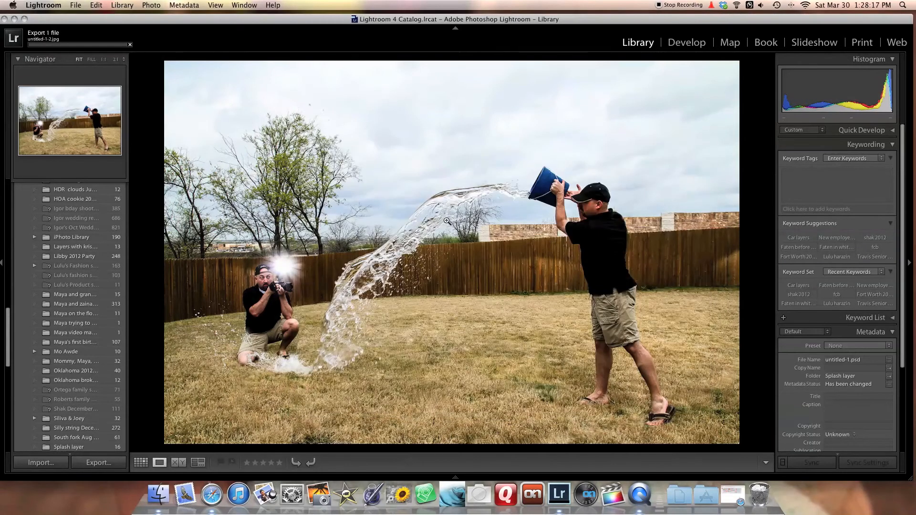